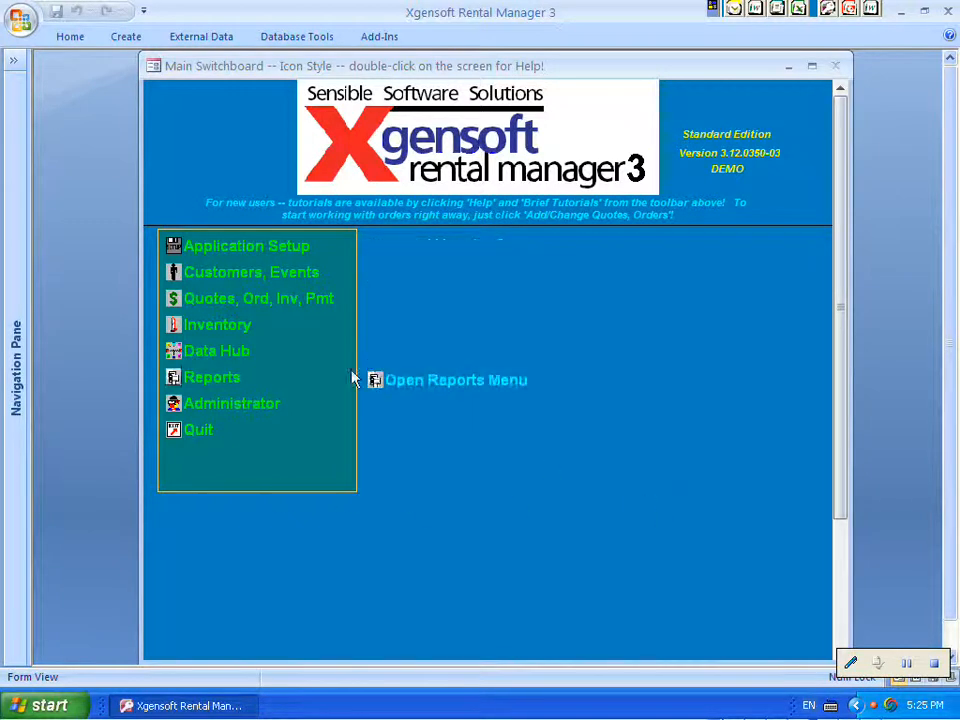
Open the Global User Preferences from the application setup options
mouse_move(310, 364)
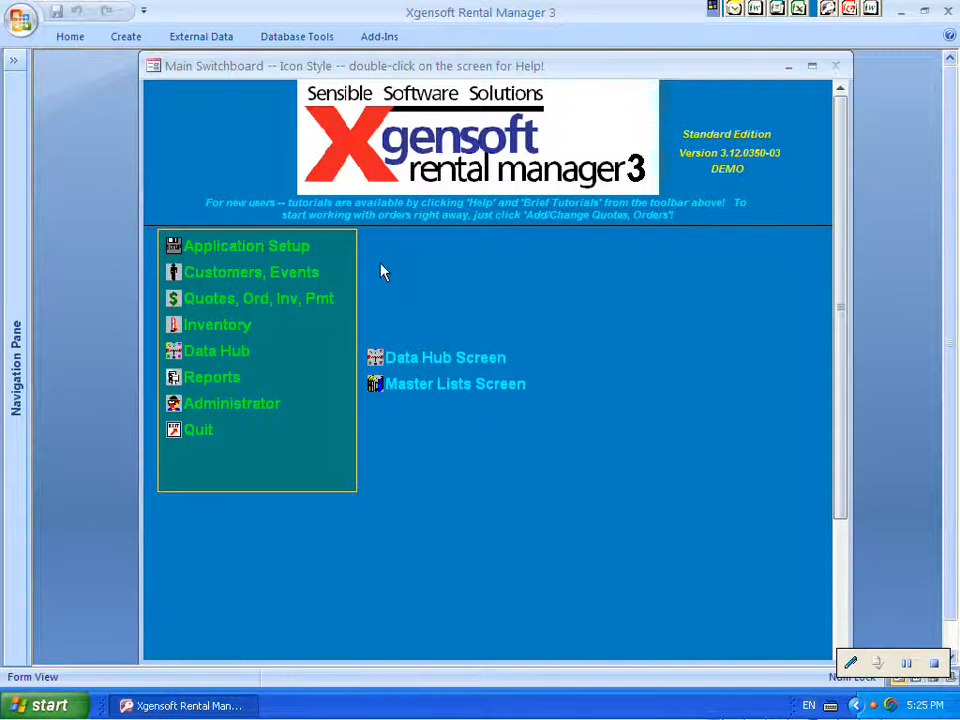
mouse_move(315, 258)
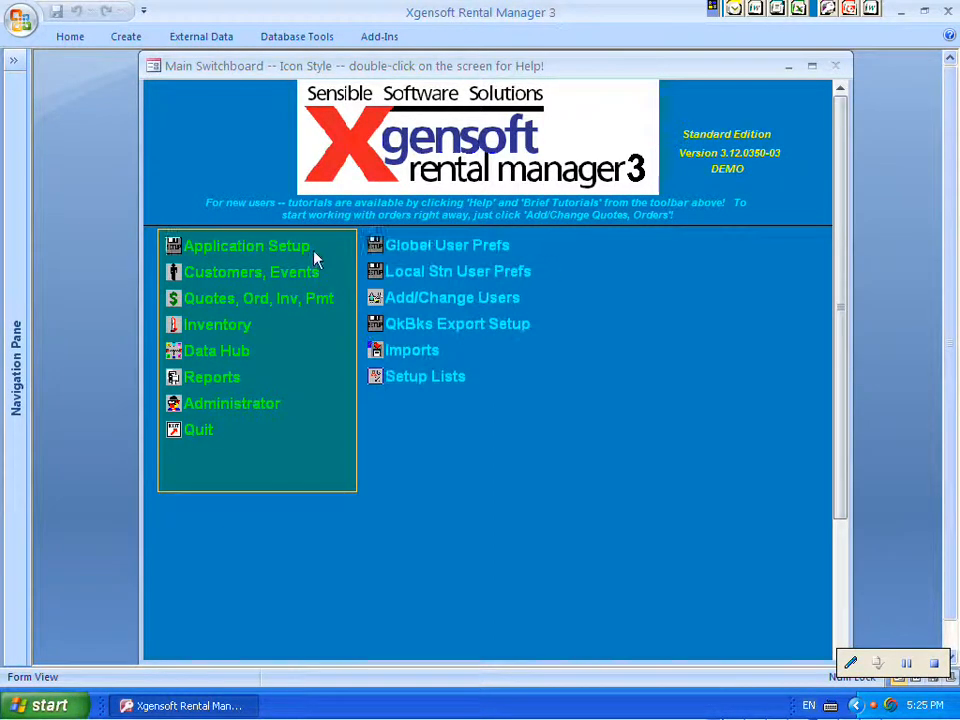
click(448, 242)
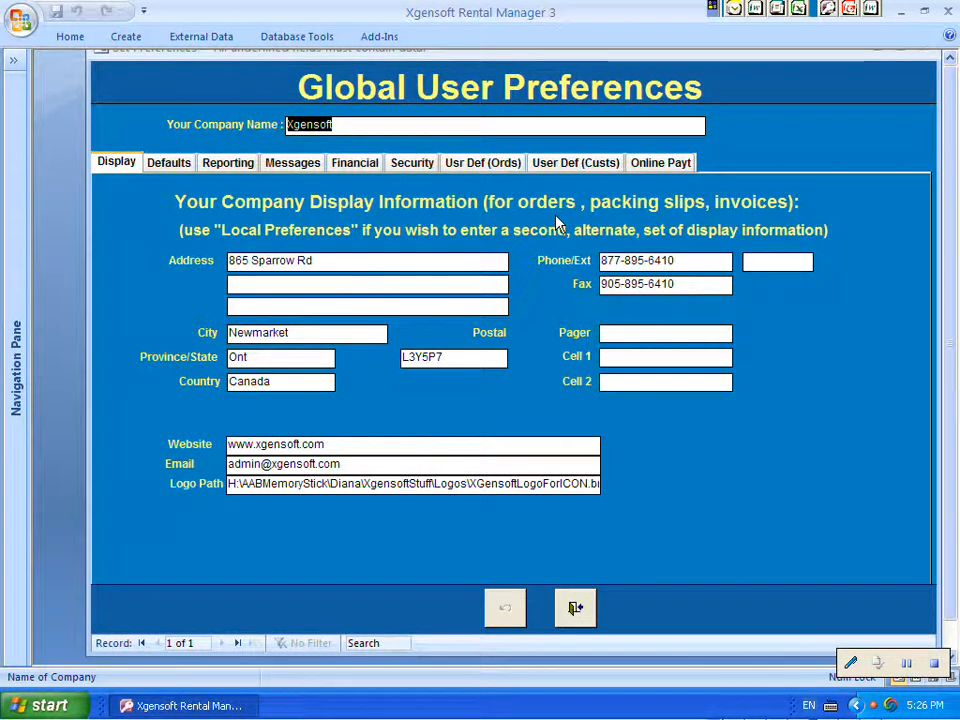
Open the file chooser for the company logo path and close it without choosing a file
double_click(212, 491)
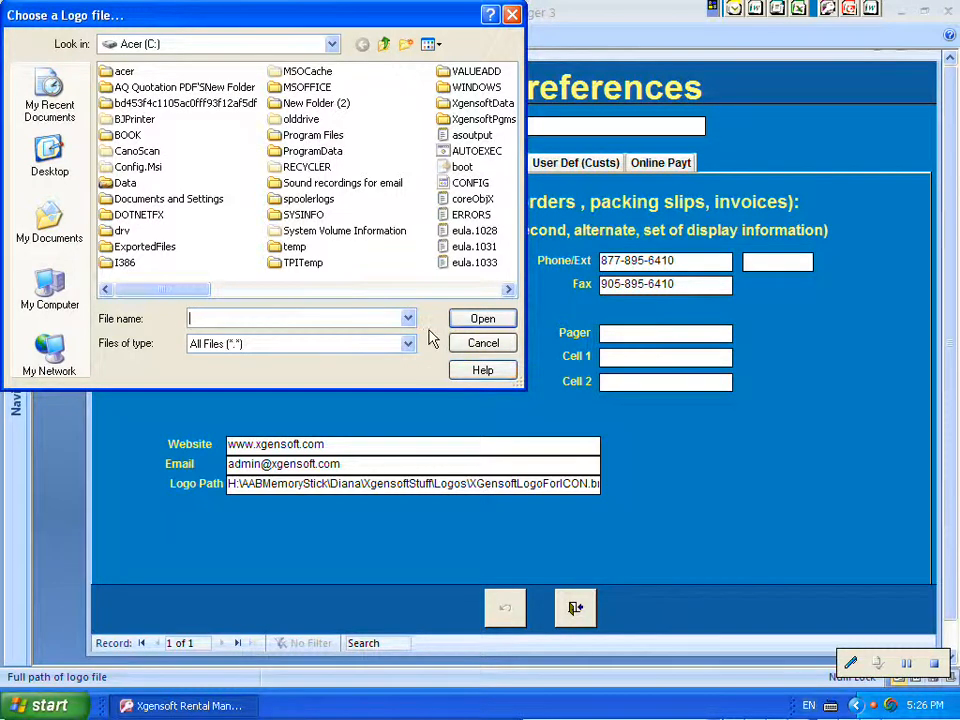
click(511, 17)
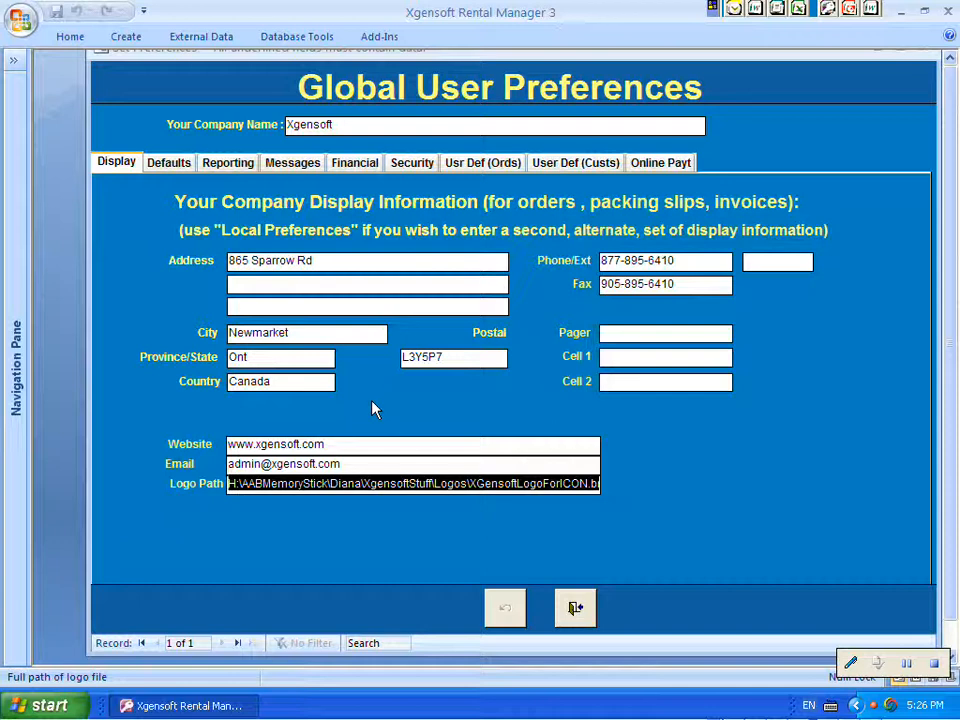
Review the Defaults and Reporting preferences, including the list of default reports available for quotations
click(170, 166)
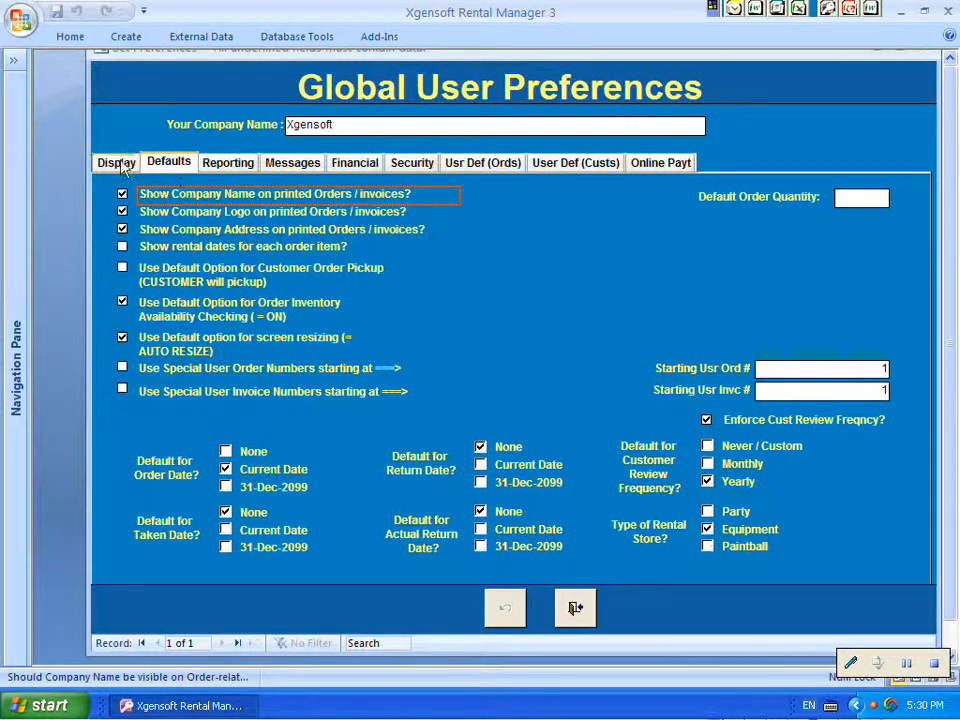
click(230, 165)
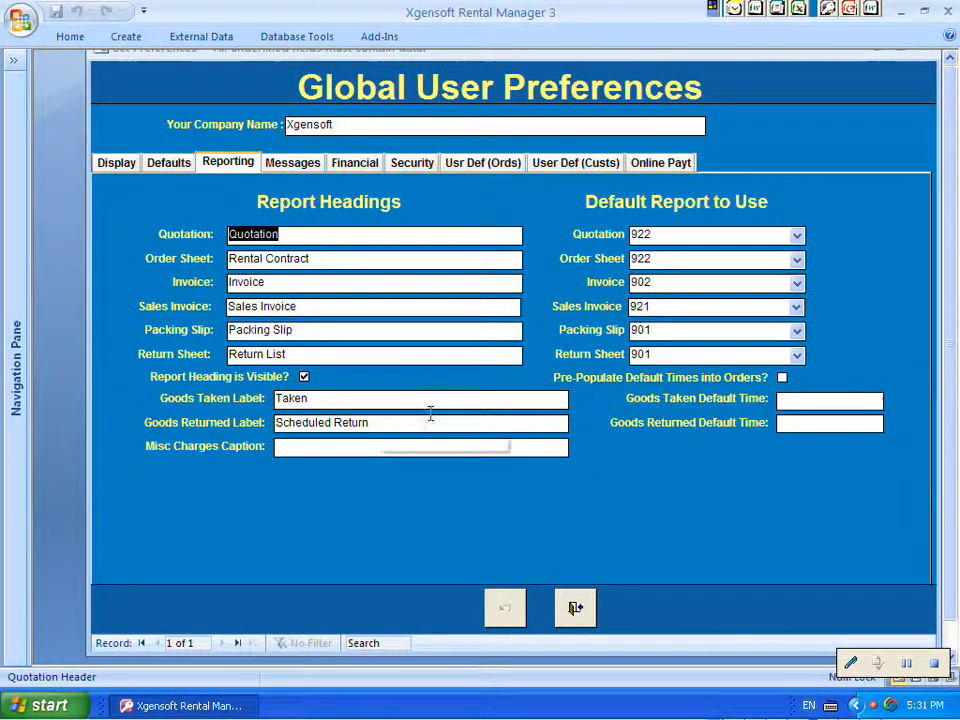
click(798, 236)
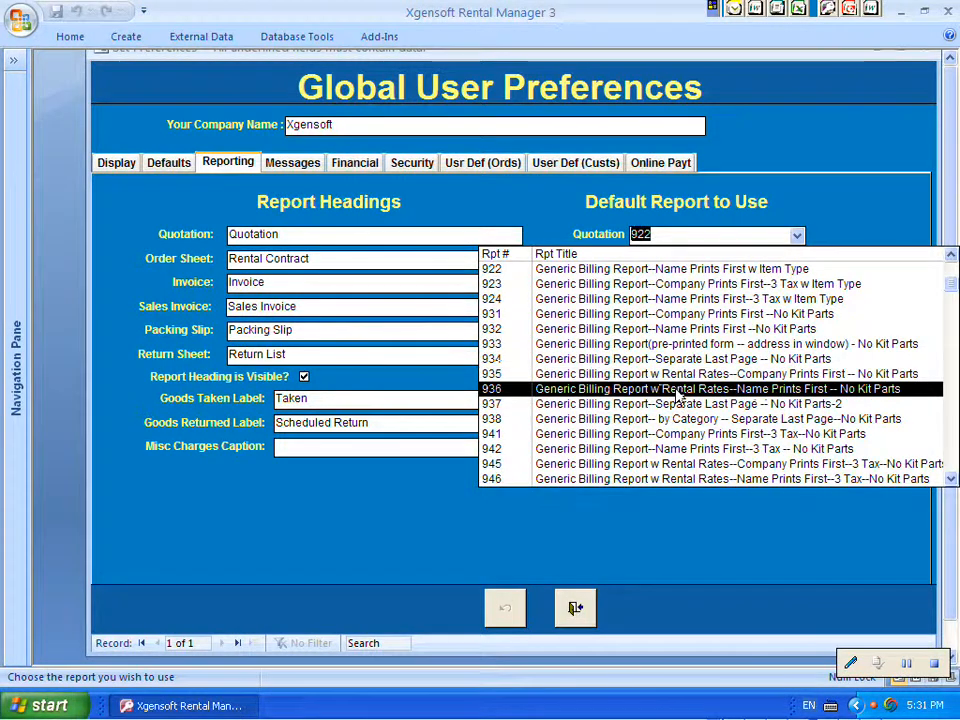
click(831, 215)
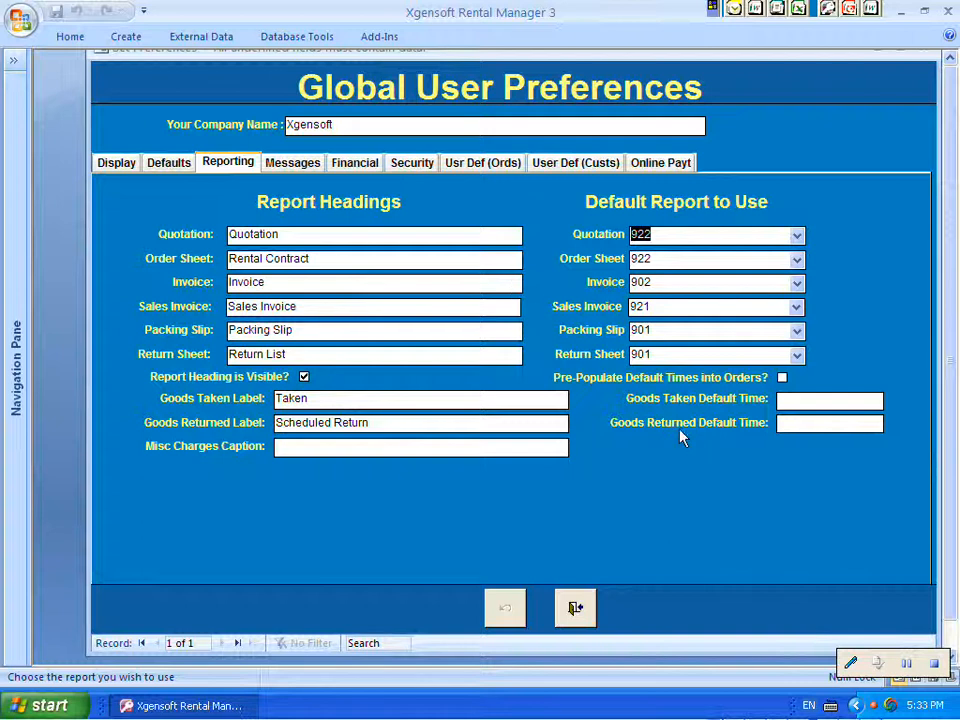
Review the Messages preferences and read through the full order sheet message, including its signature lines
click(290, 163)
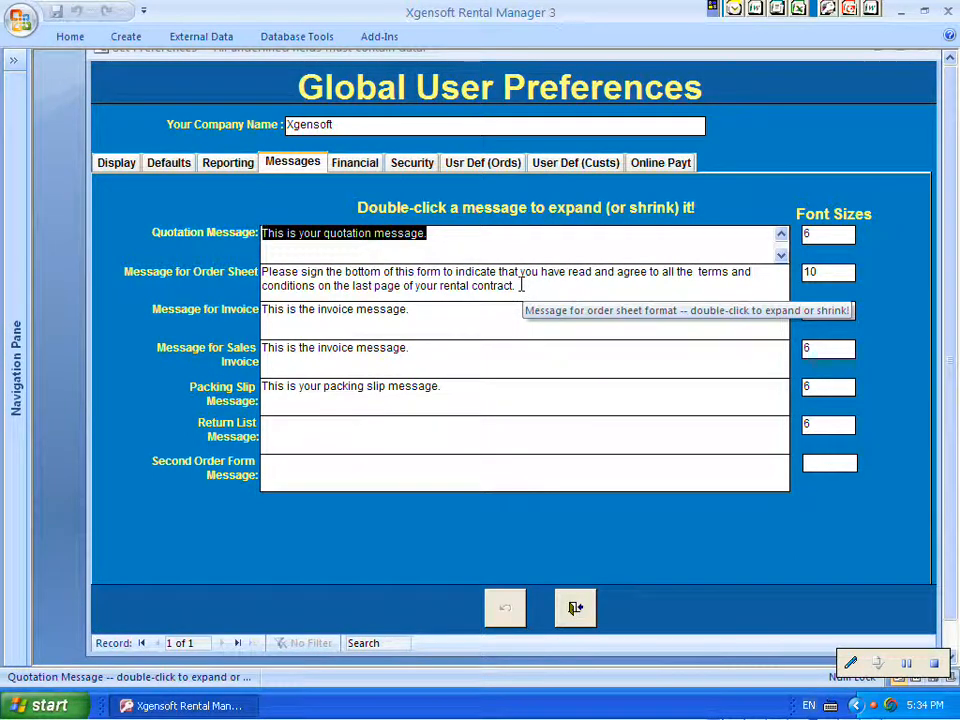
click(782, 295)
click(782, 296)
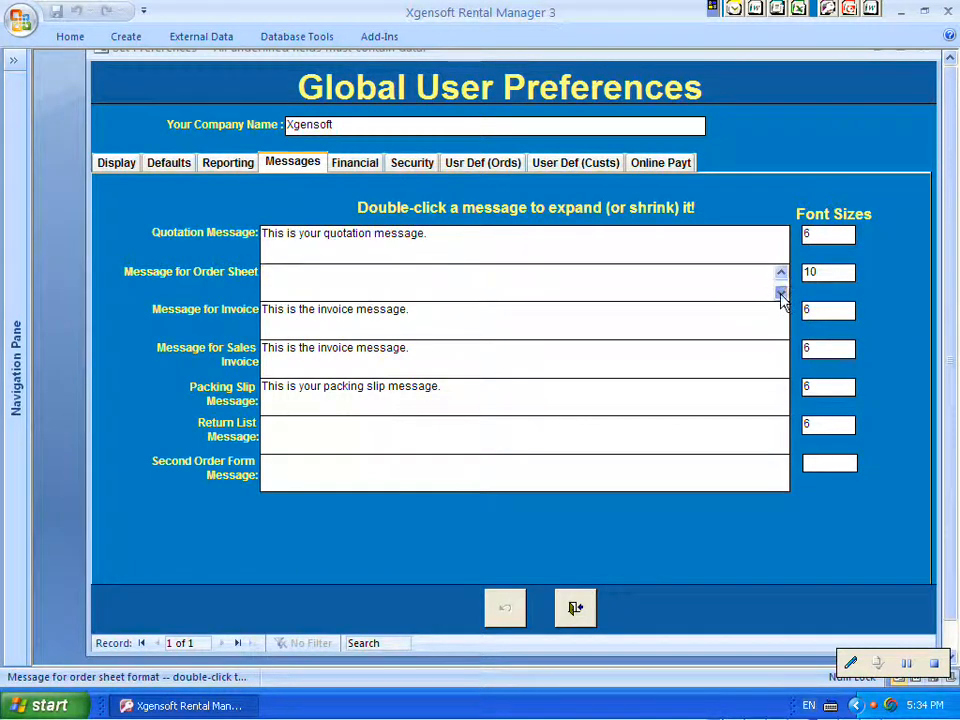
click(782, 296)
click(782, 296)
click(782, 296)
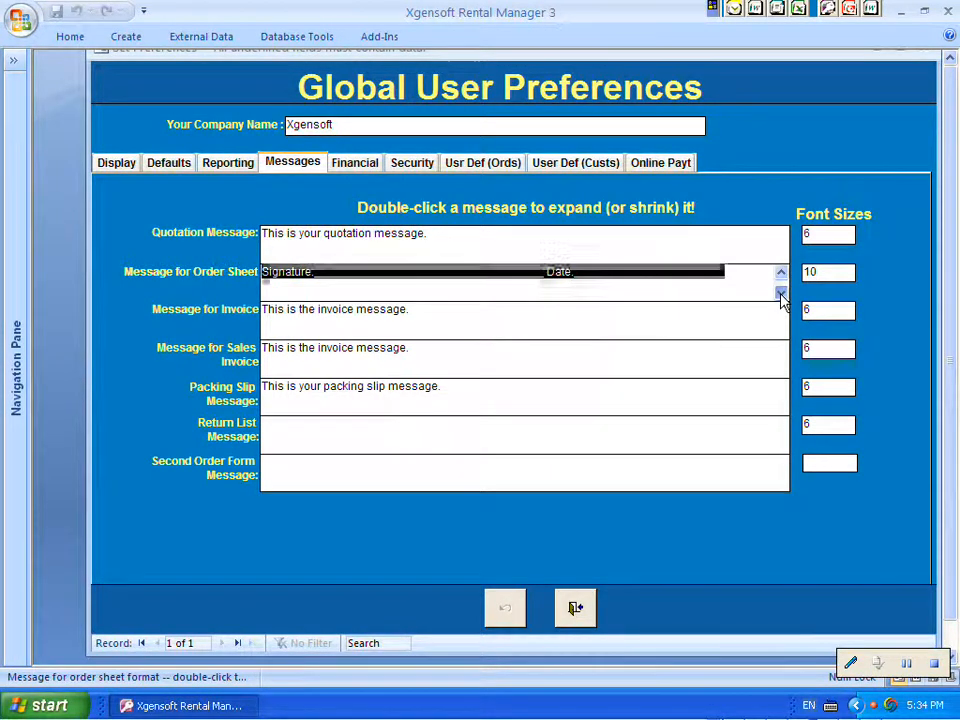
click(782, 280)
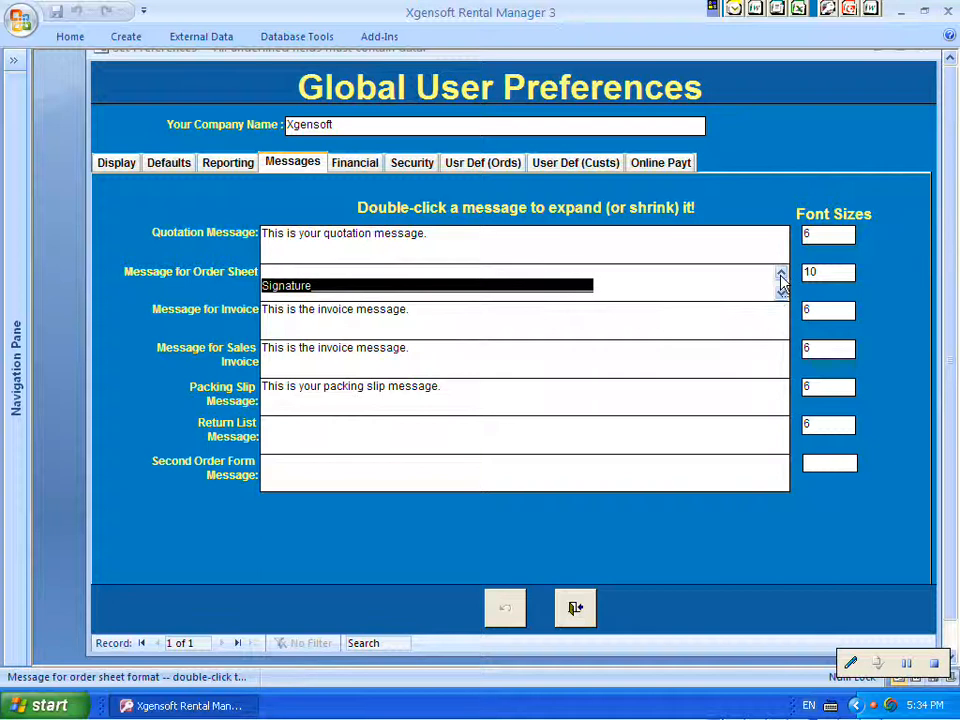
click(782, 280)
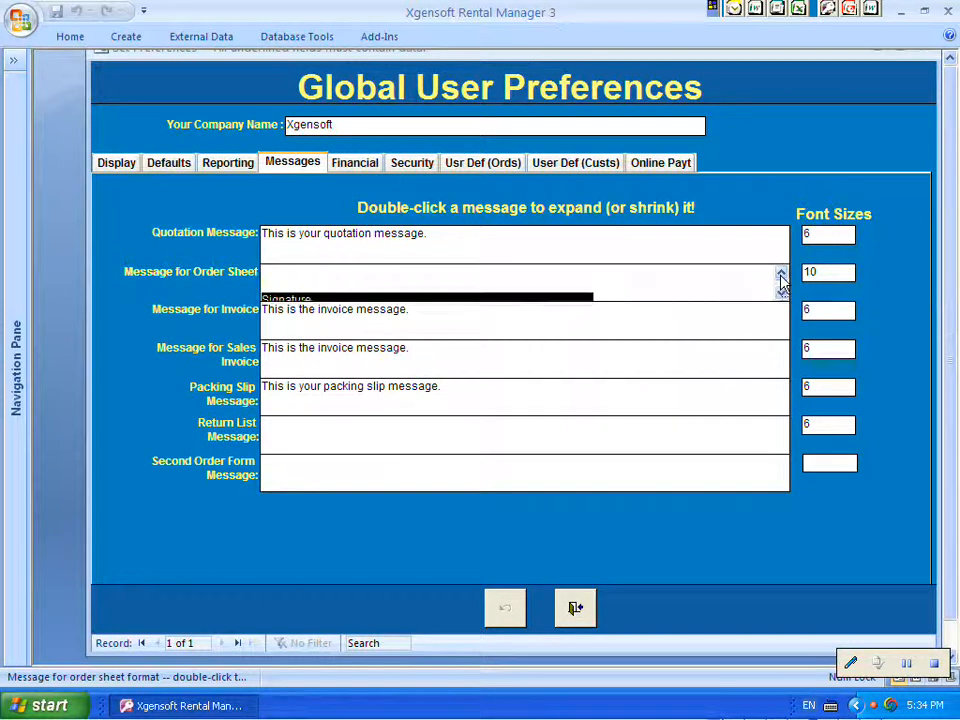
click(782, 278)
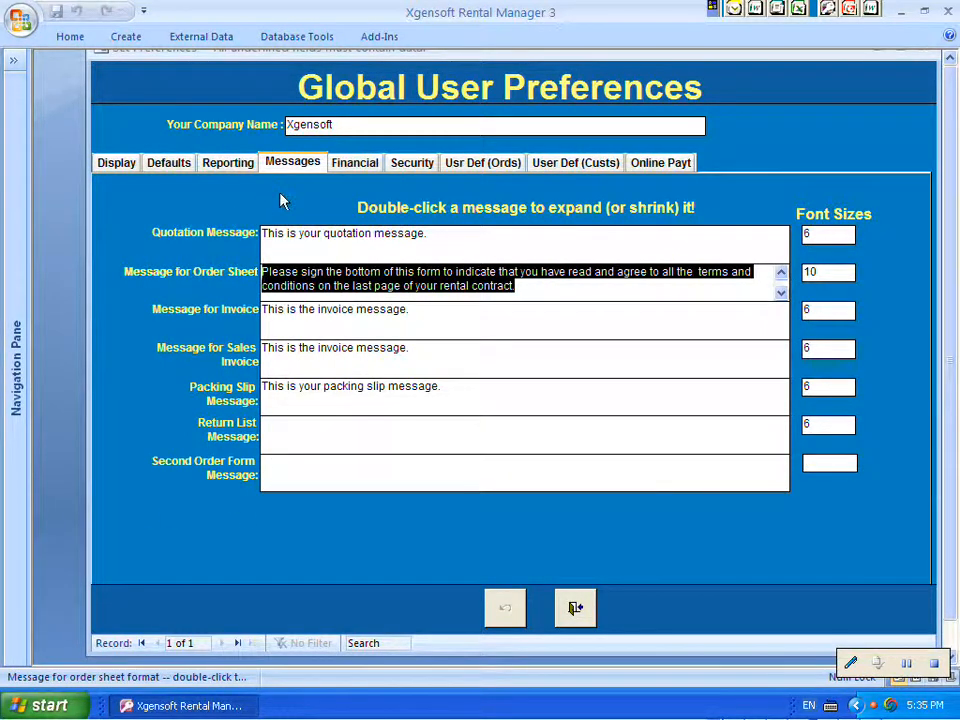
In the Financial preferences, set Sales Tax 1 to HS, the HST entry with rate 0.13
click(354, 168)
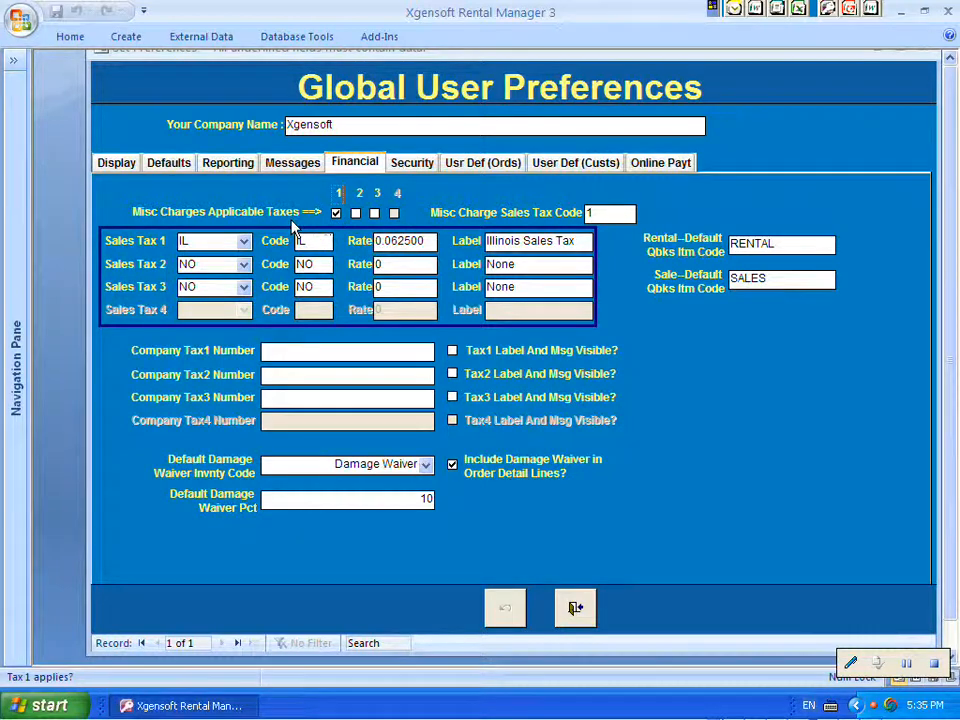
click(245, 245)
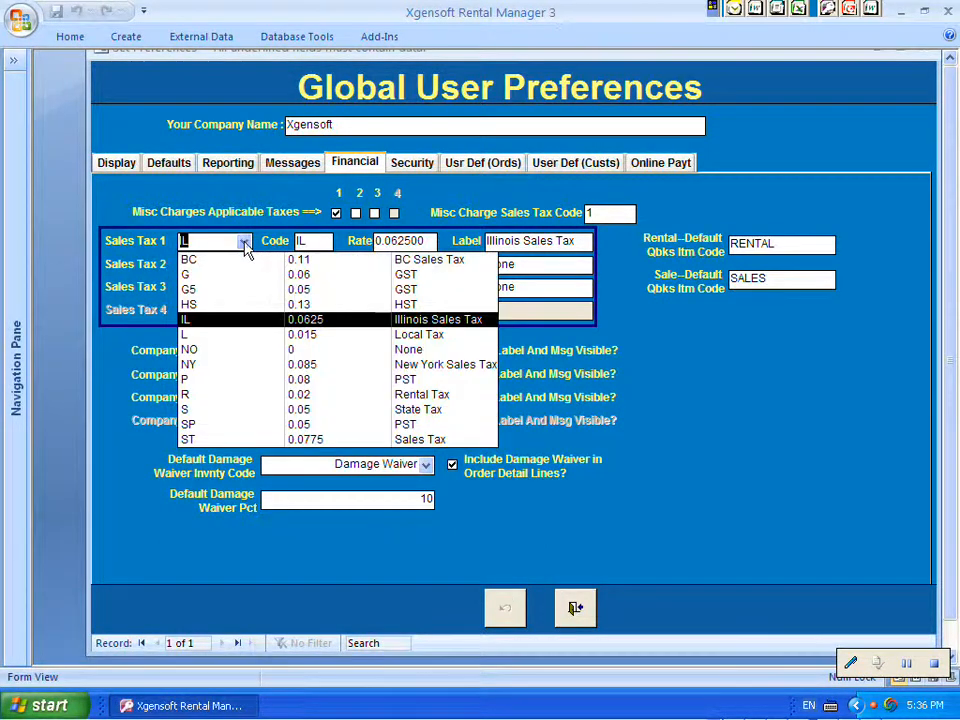
click(303, 307)
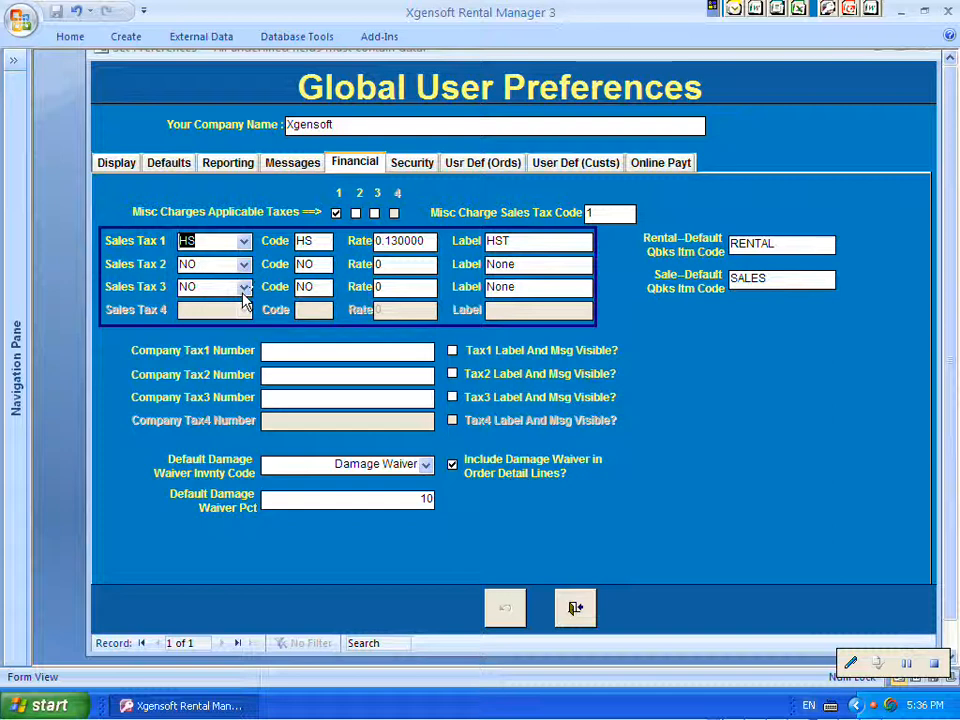
Set Sales Tax 2 to G5, the GST entry with rate 0.05, and make tax 2 applicable to miscellaneous charges
click(243, 264)
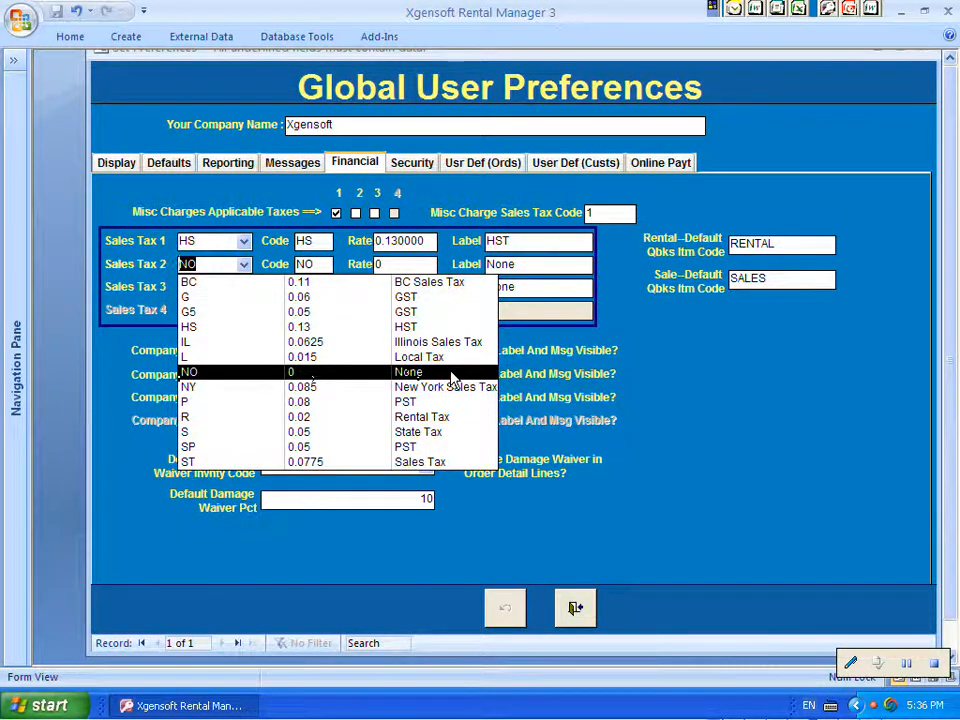
click(254, 253)
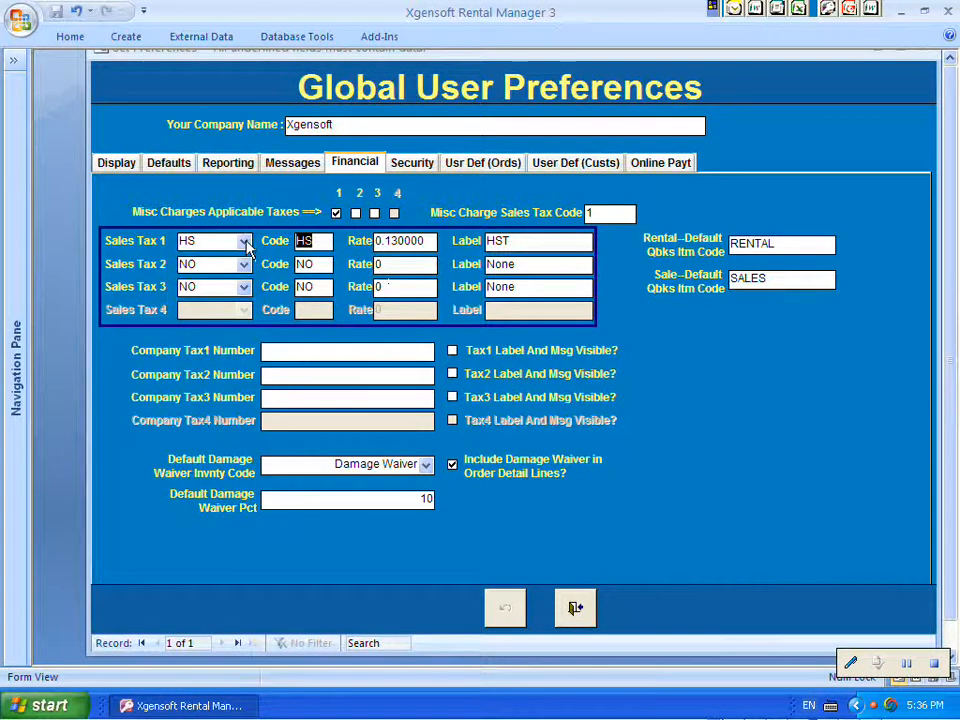
click(336, 213)
click(244, 264)
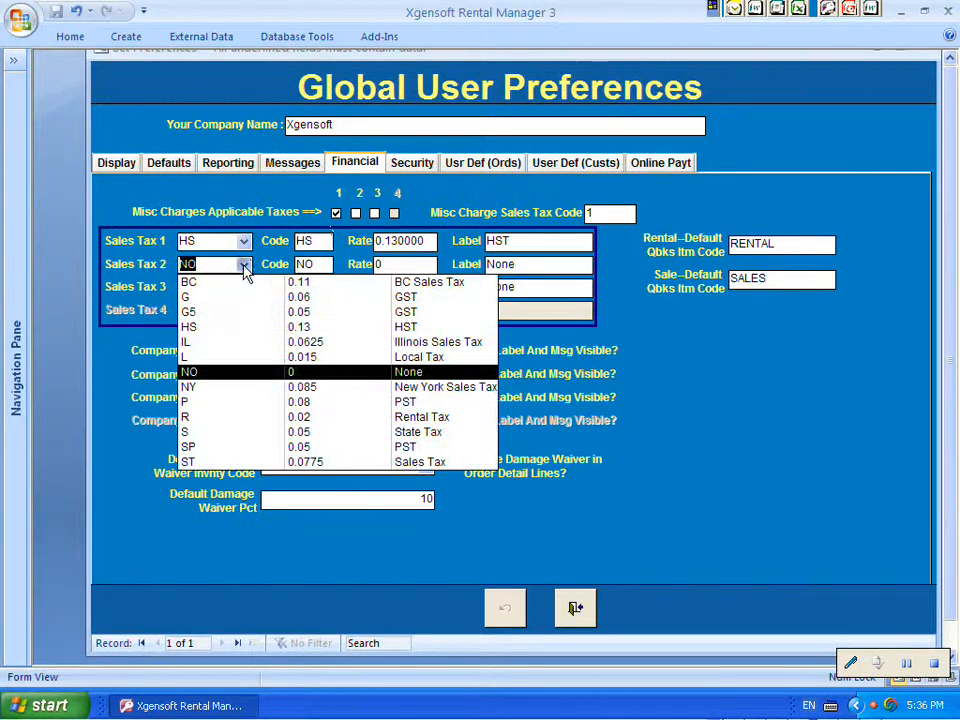
click(299, 313)
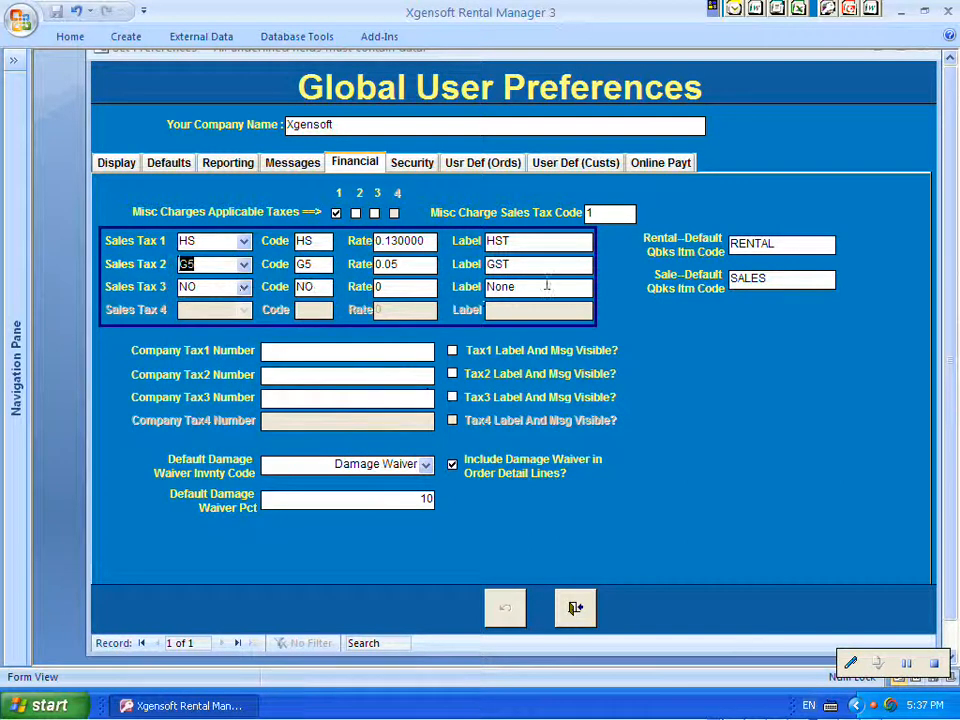
click(358, 215)
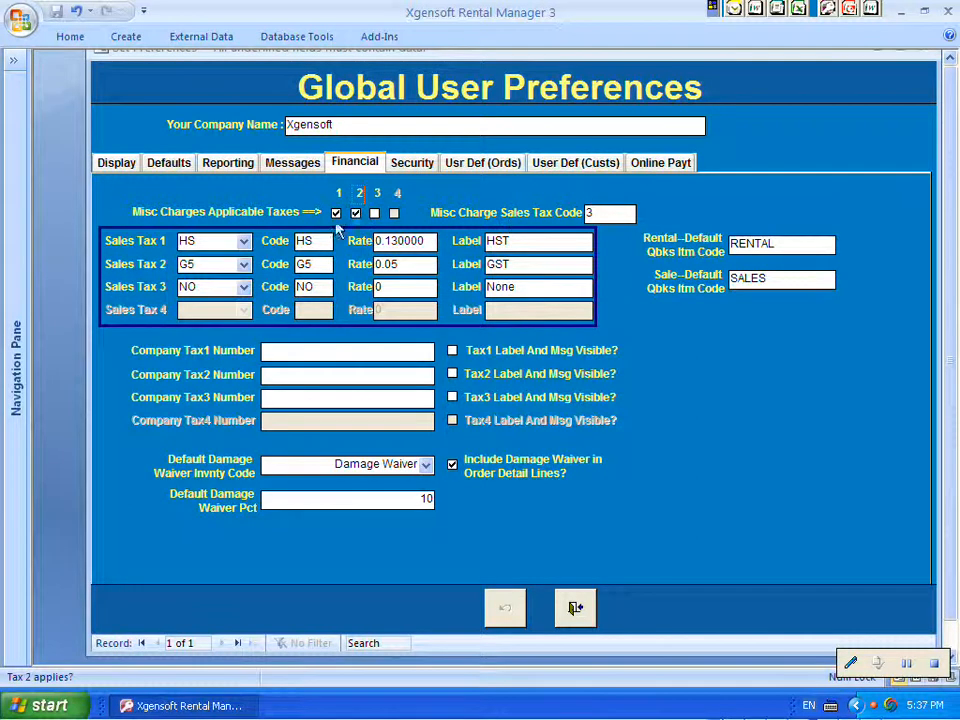
Set Sales Tax 2 back to NO (None) and stop applying tax 2 to miscellaneous charges
click(244, 265)
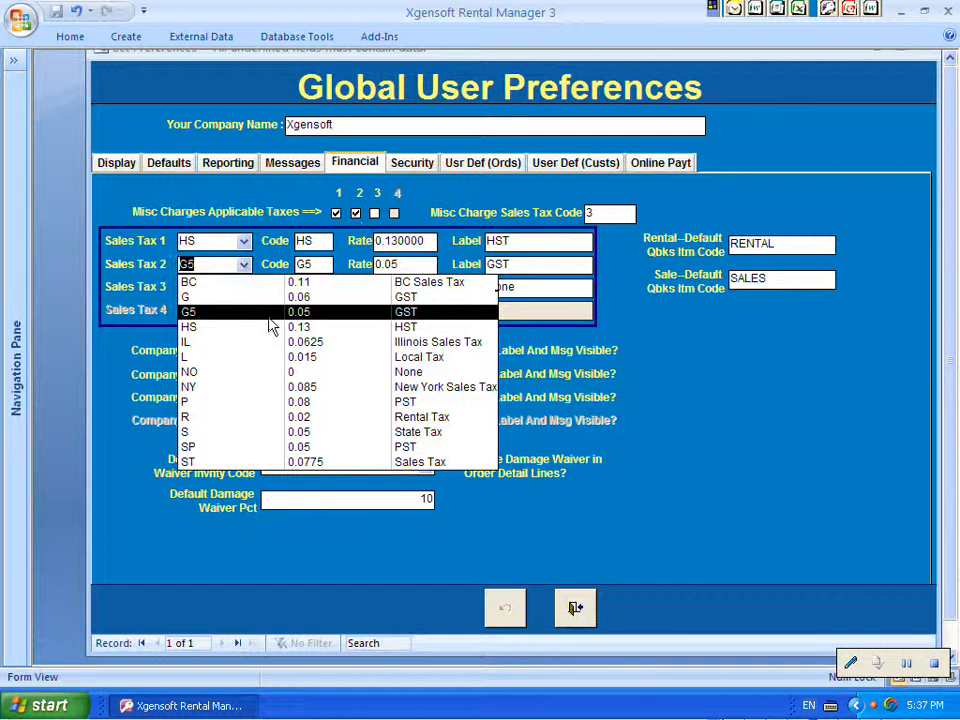
click(193, 372)
click(355, 213)
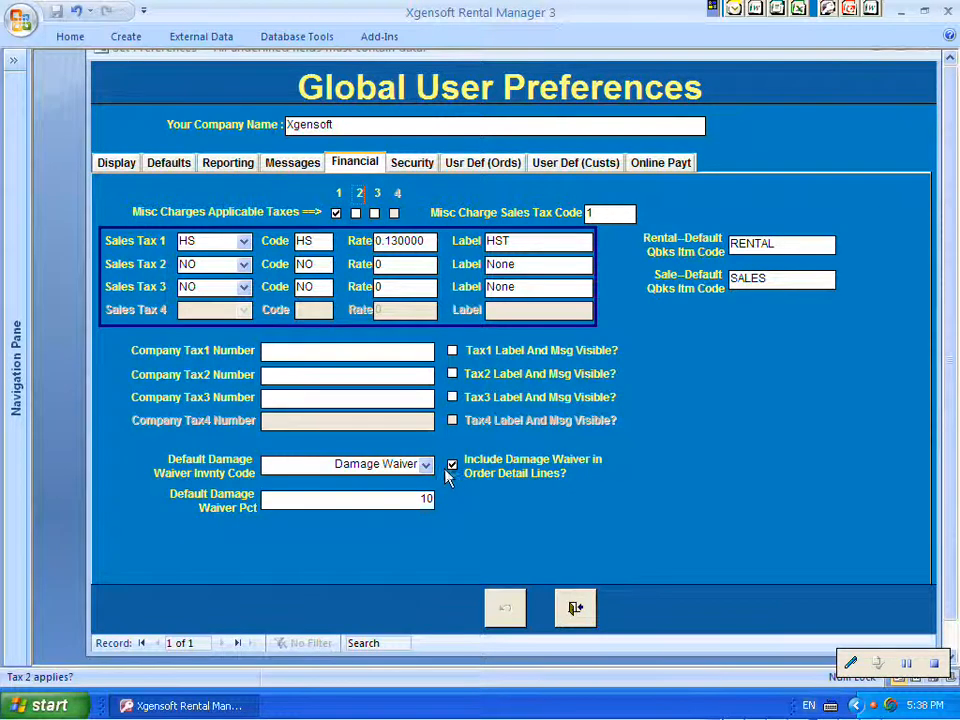
Toggle the inclusion of the damage waiver in order detail lines off and on again, and close the Global User Preferences
click(451, 464)
click(451, 464)
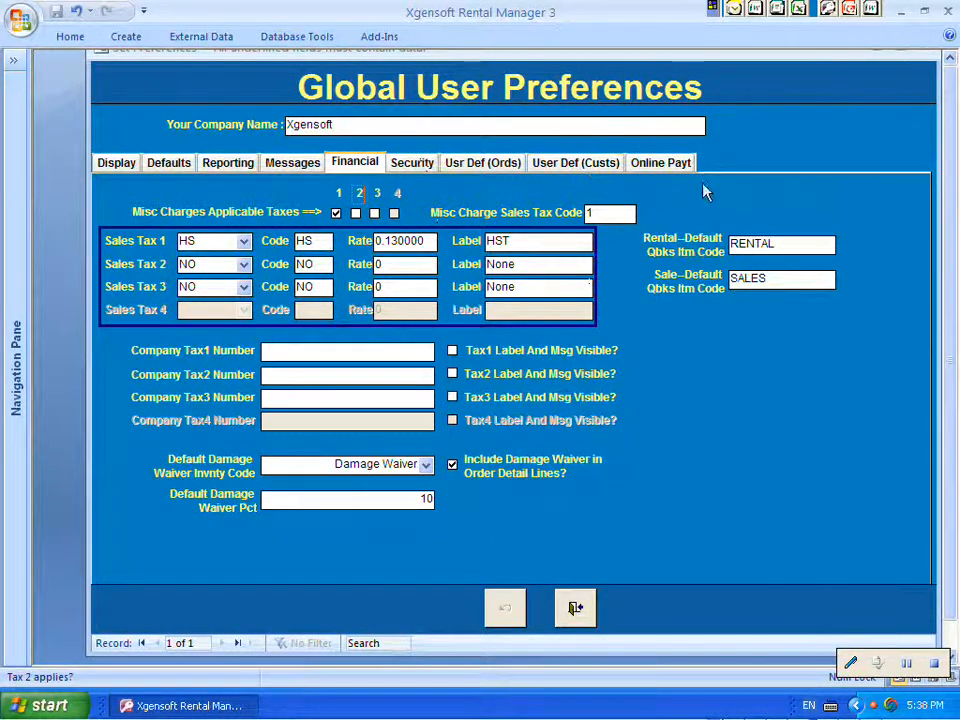
click(575, 612)
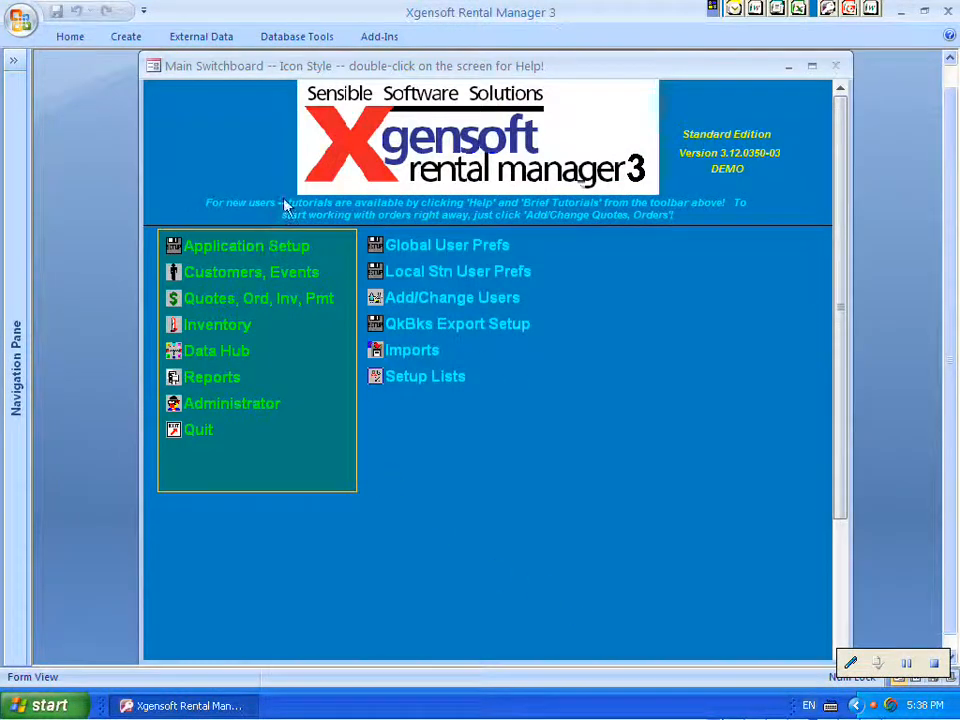
Show the customer and event options on the main switchboard
mouse_move(286, 299)
mouse_move(306, 272)
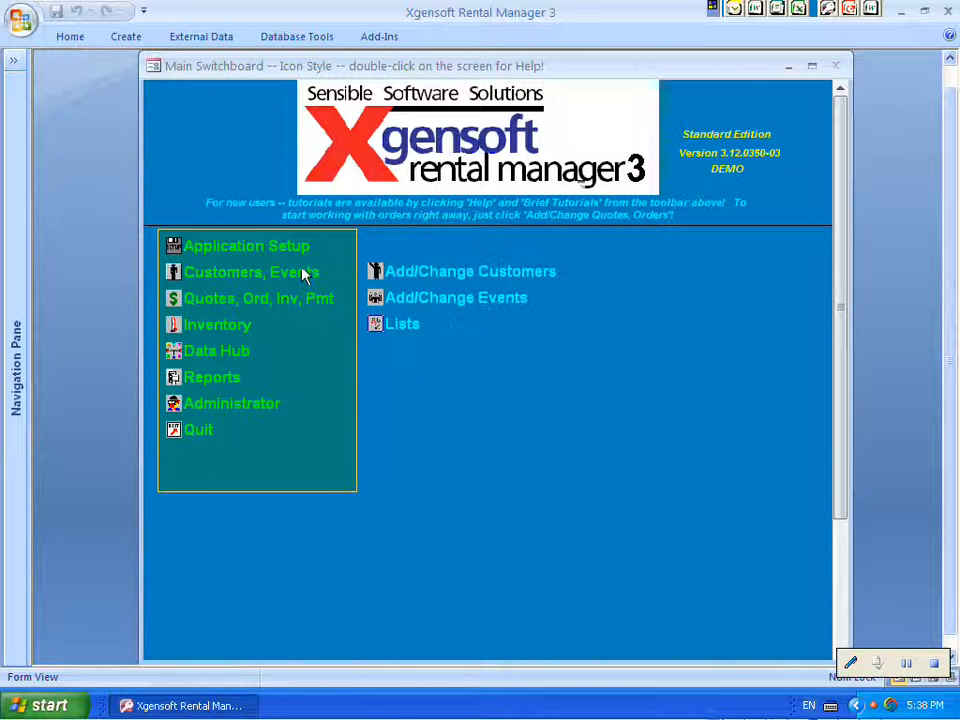